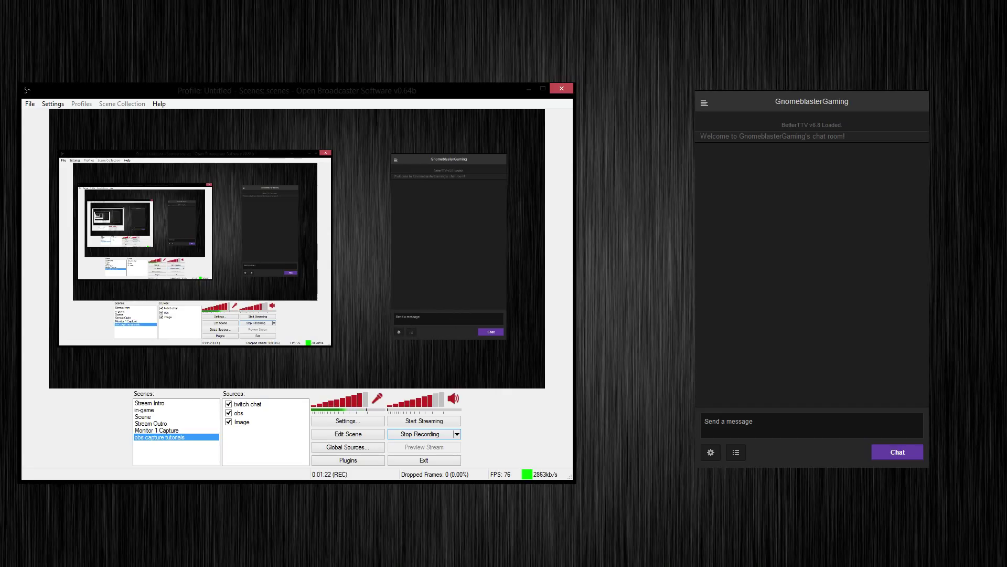
Turn on BetterTTV's Black Chat (Chroma Key) mode in the Twitch chat settings
left_click(711, 452)
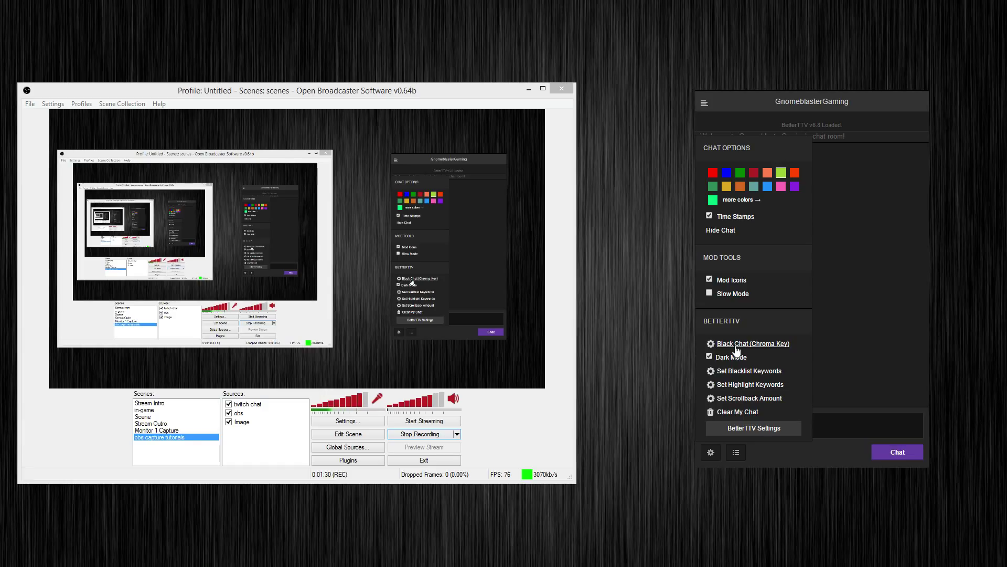
left_click(735, 348)
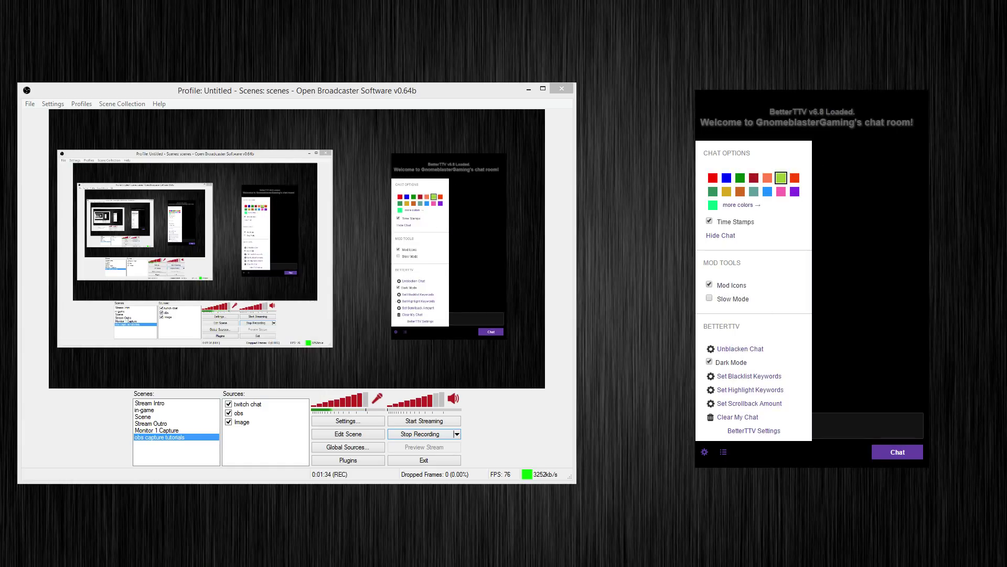
left_click(705, 454)
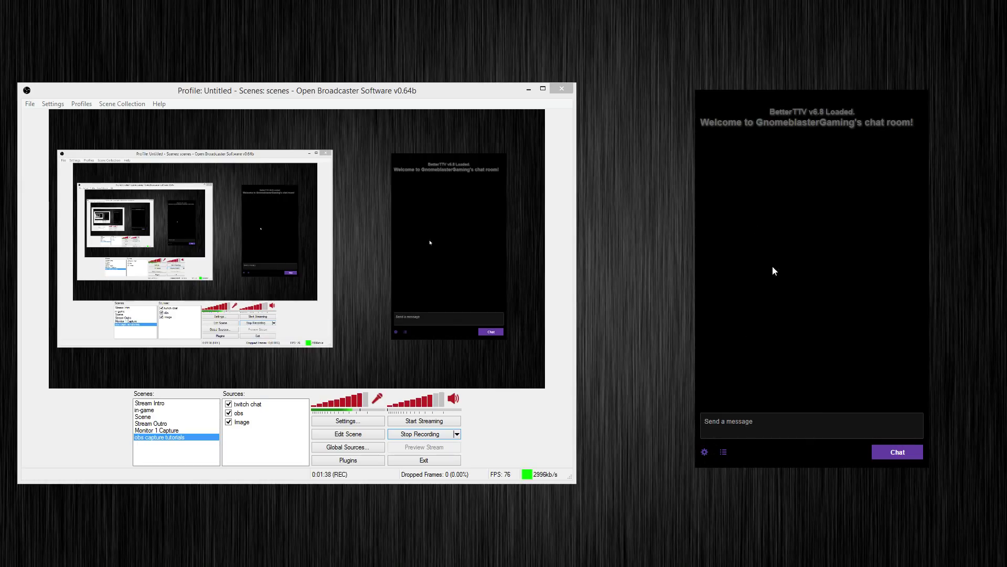
Post the message 'Hey guys' in the Twitch chat
left_click(742, 427)
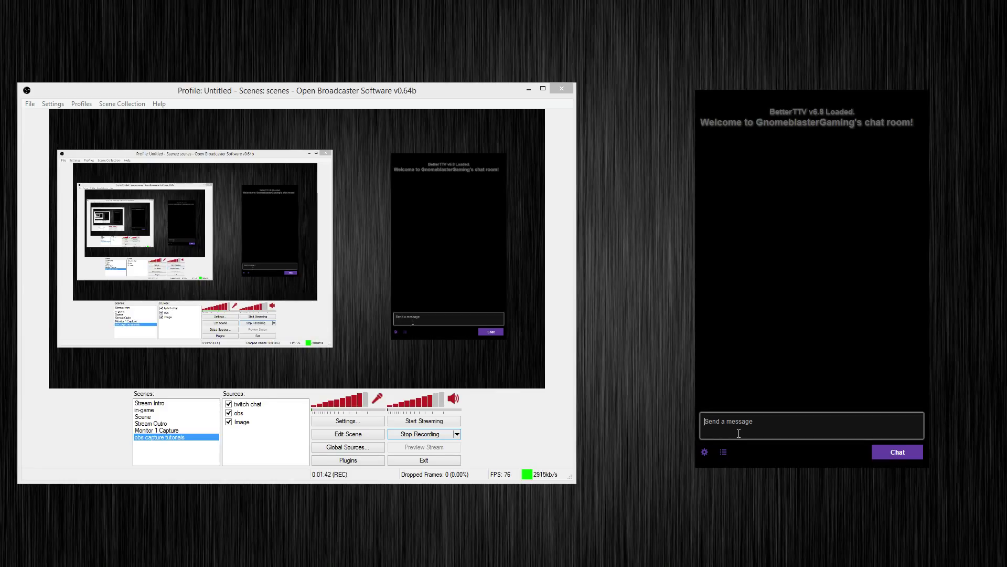
type("Hey guys")
key("Return")
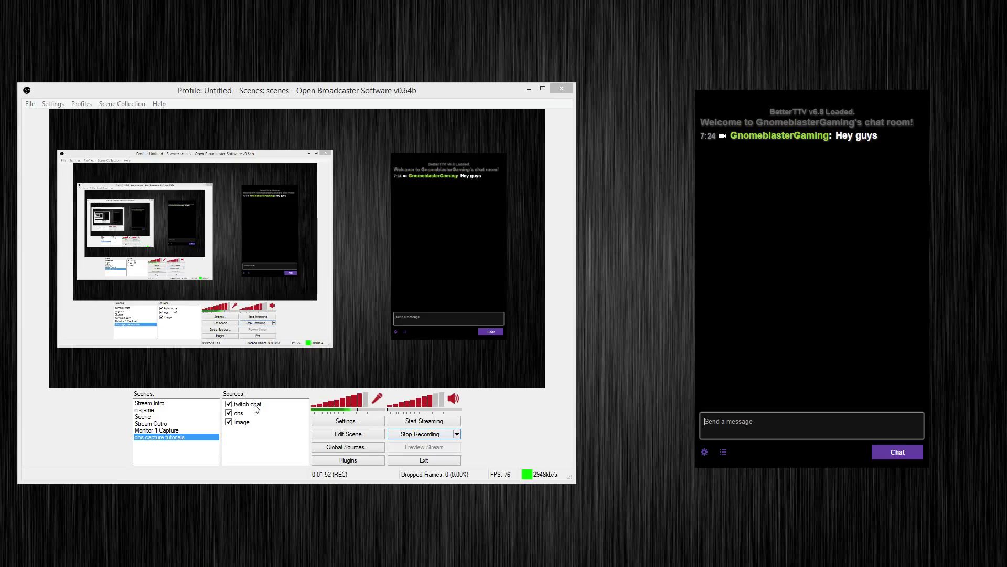
left_click(254, 408)
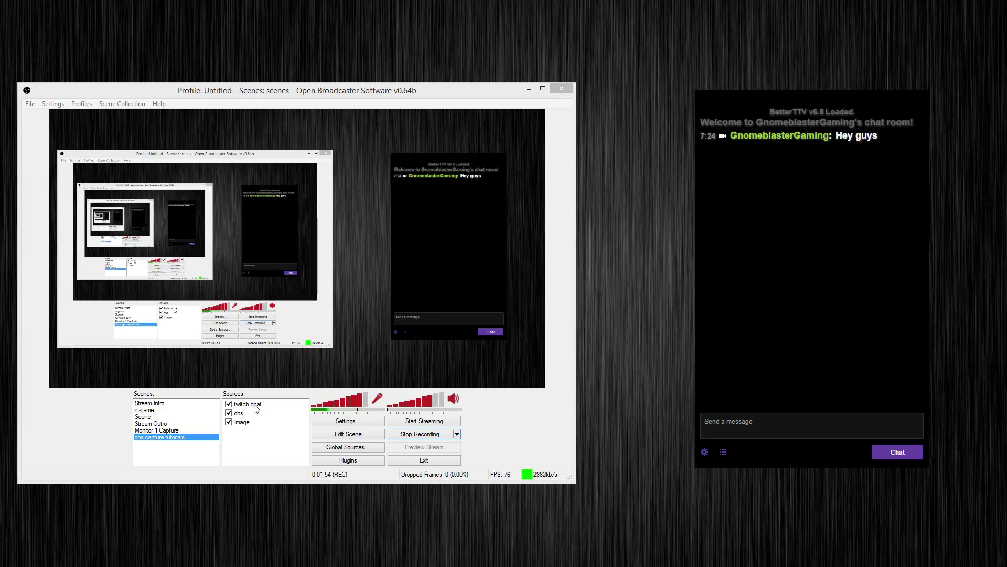
Enable Use Color Key on the twitch chat capture, keyed to its black chat background
right_click(255, 408)
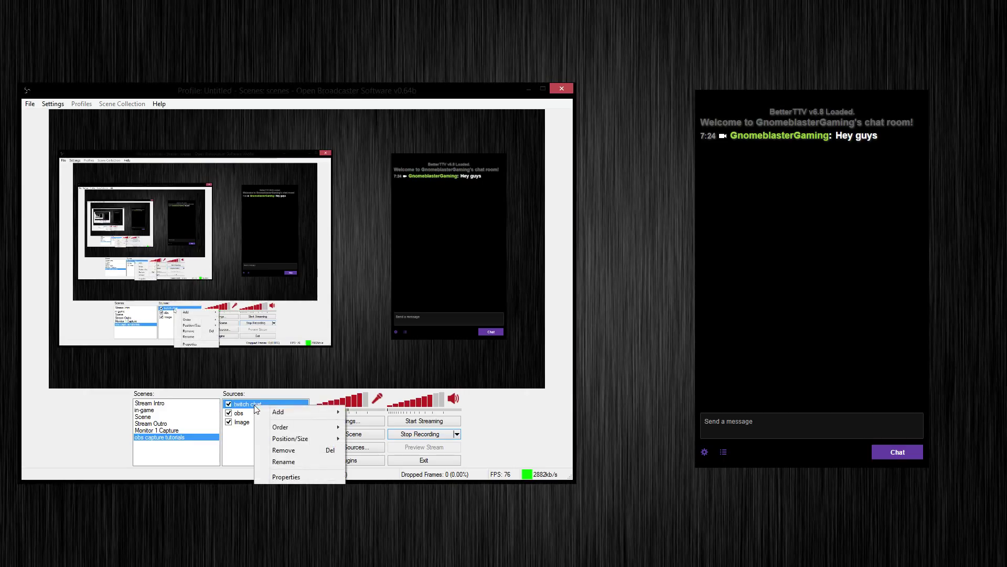
left_click(308, 477)
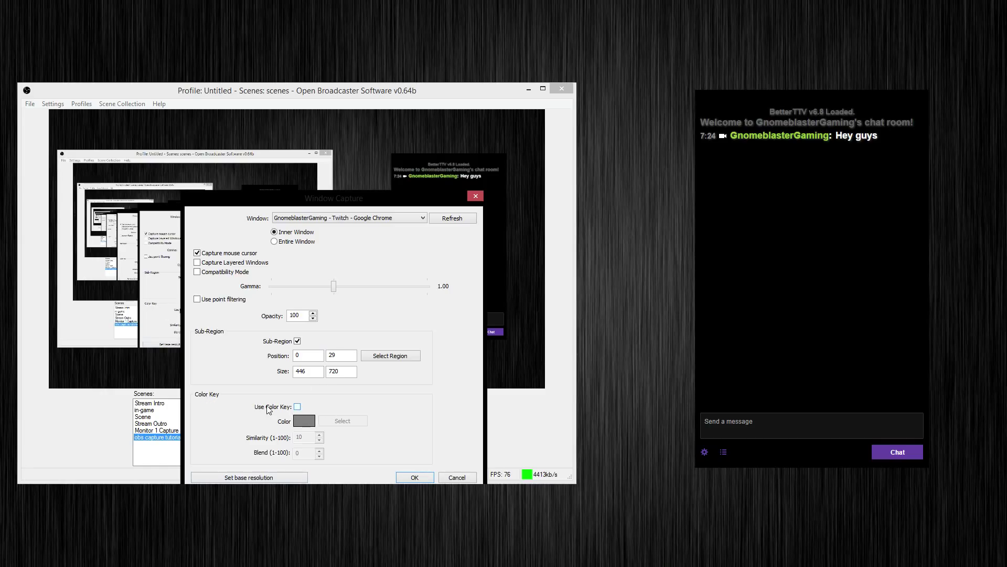
left_click(297, 407)
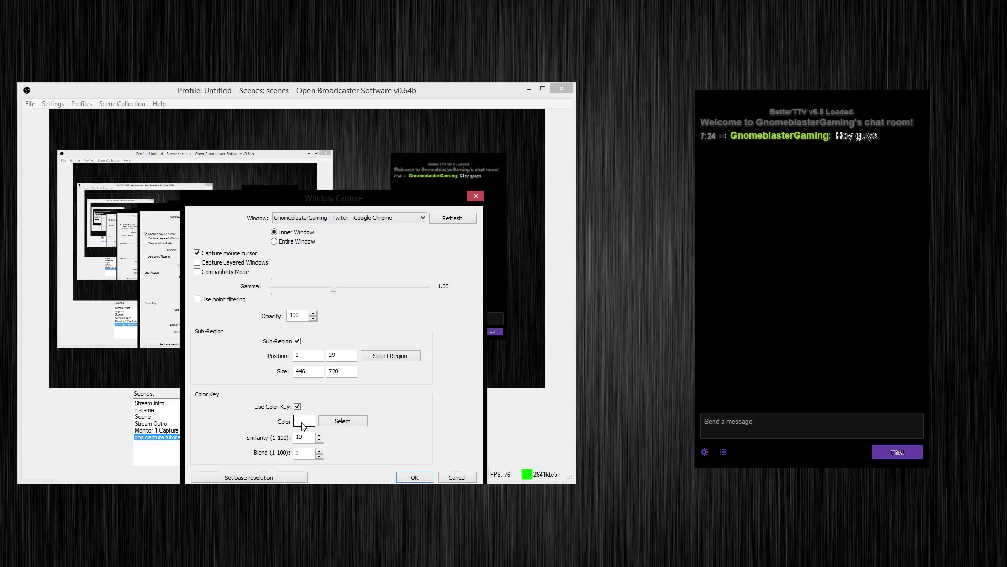
left_click(337, 422)
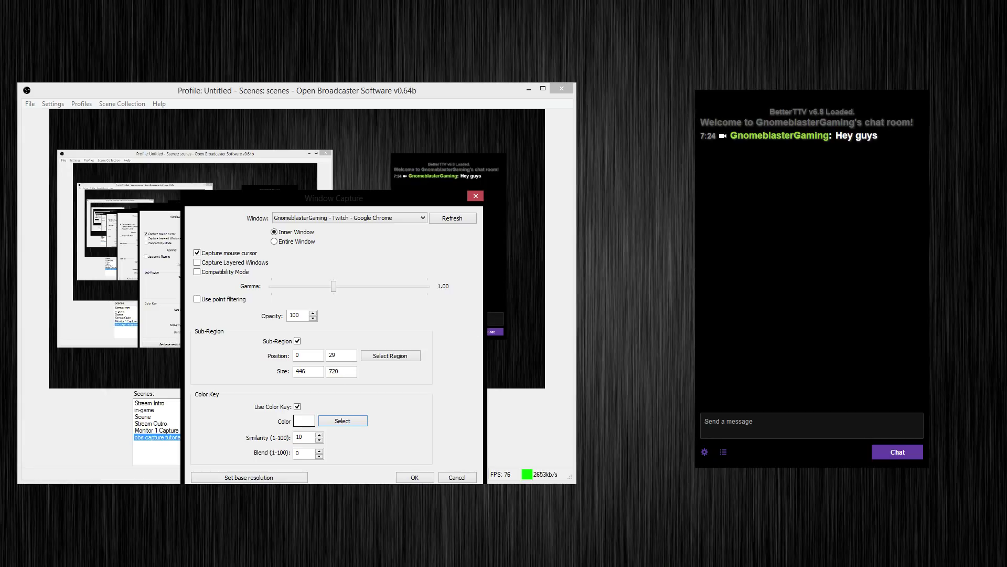
left_click(812, 275)
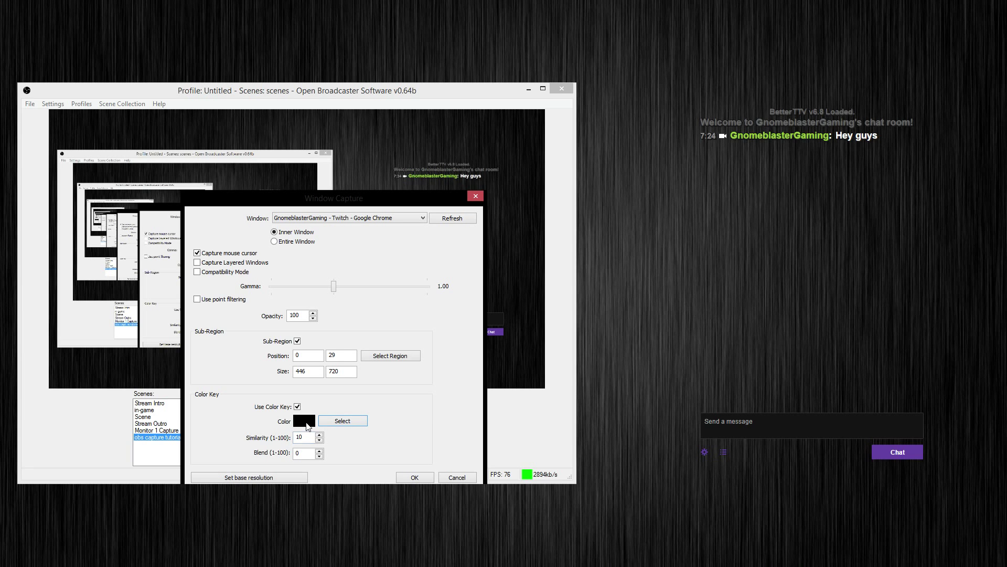
left_click(411, 475)
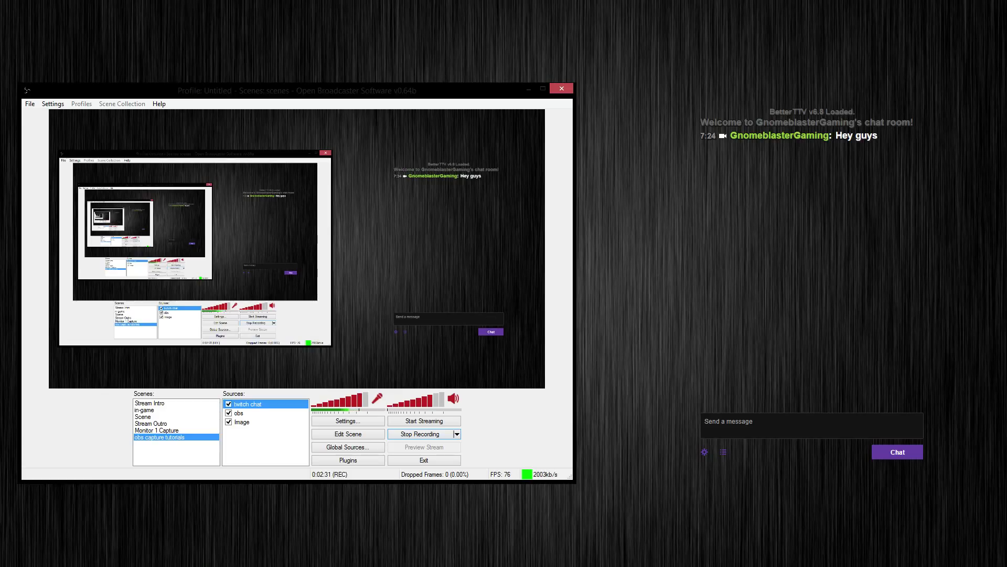
In scene editing, drag the twitch chat capture to the preview's top-right and select the Image source
left_click(729, 426)
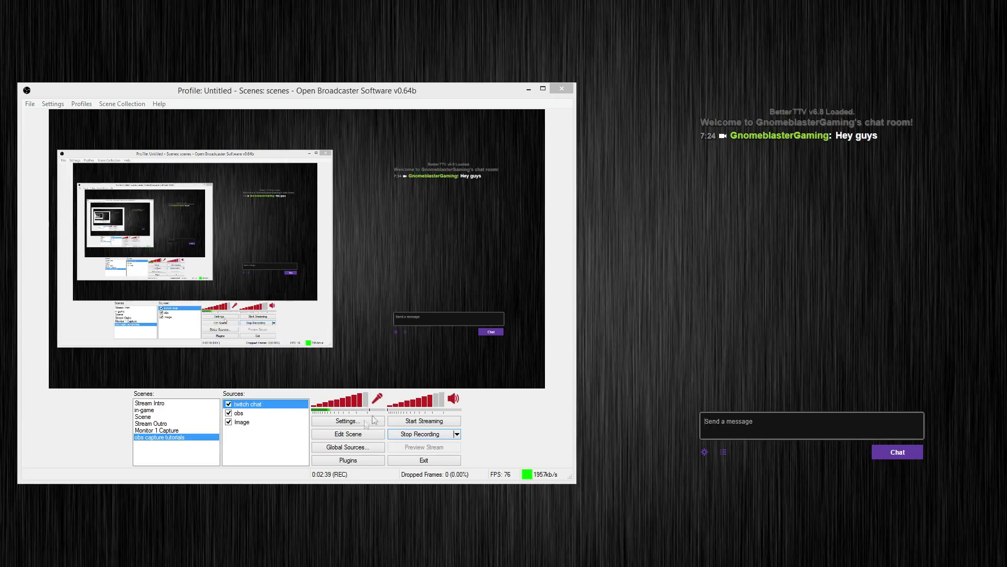
left_click(364, 438)
left_click_drag(439, 333, 495, 219)
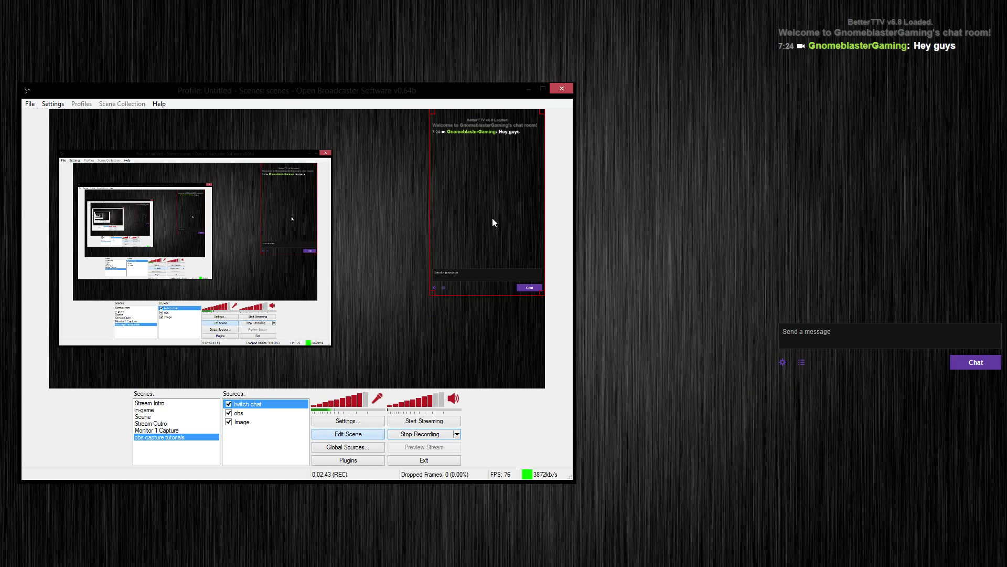
left_click(409, 316)
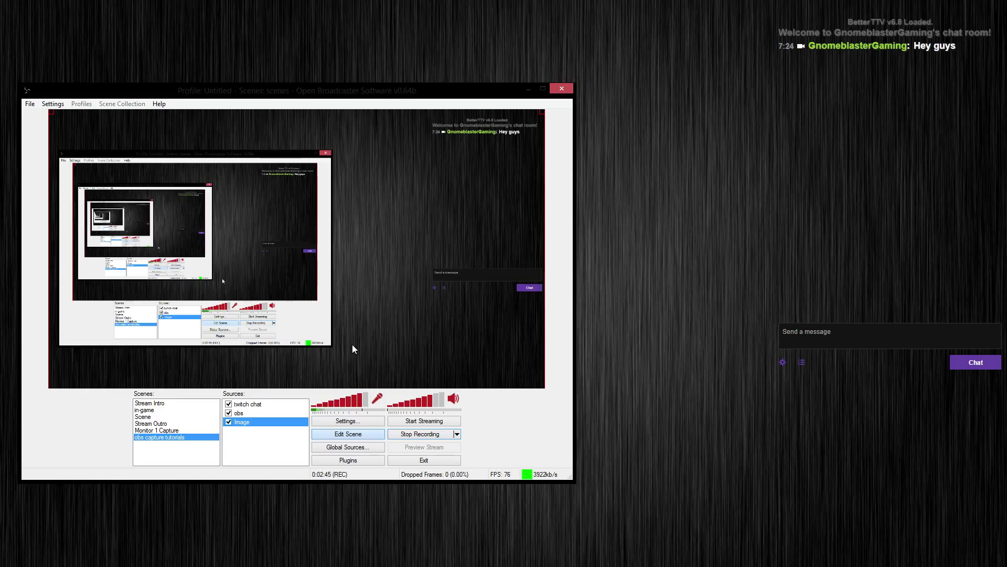